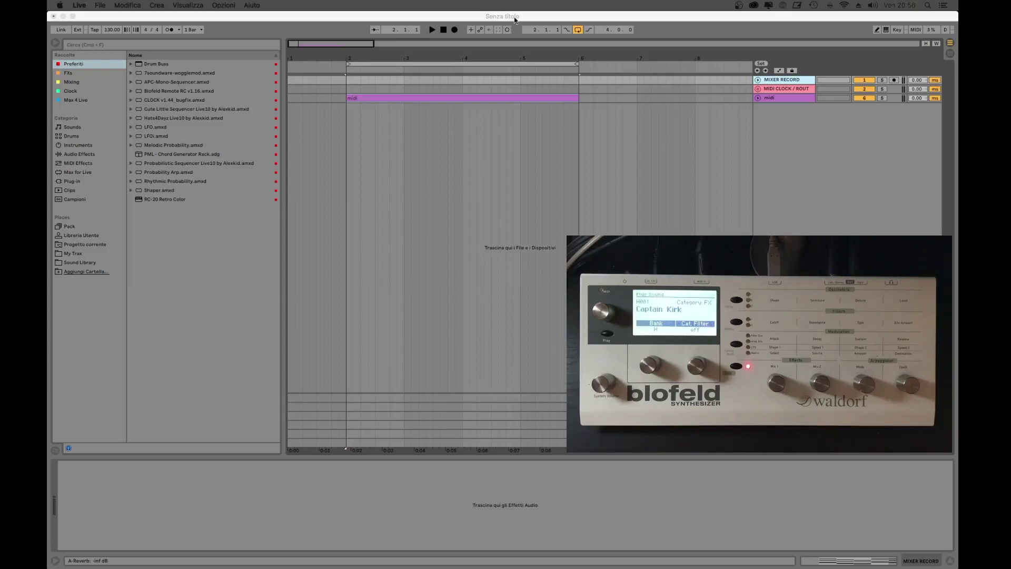
Review the MIDI port settings in the Link MIDI preferences and close the preferences.
left_click(105, 19)
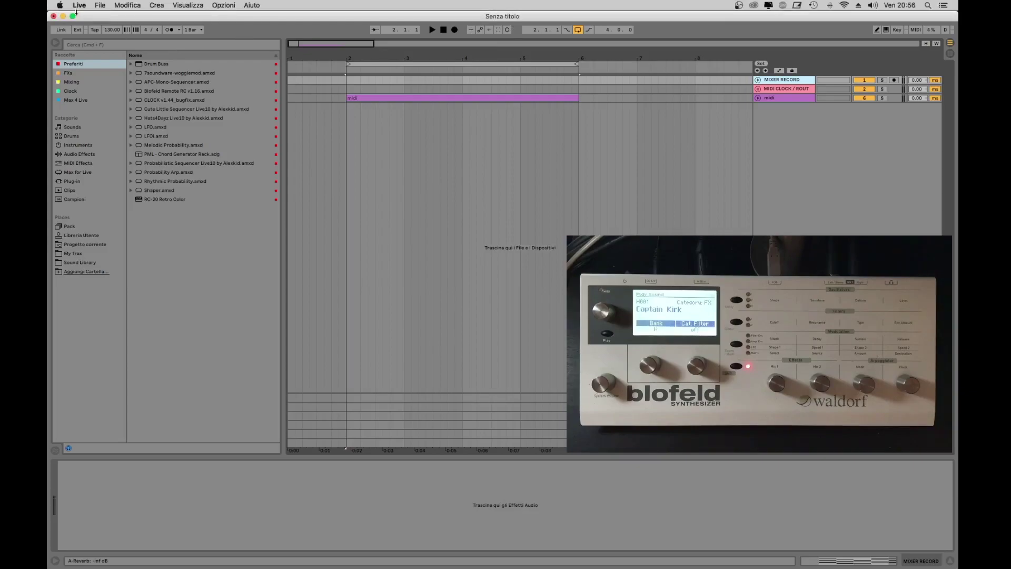
left_click(78, 5)
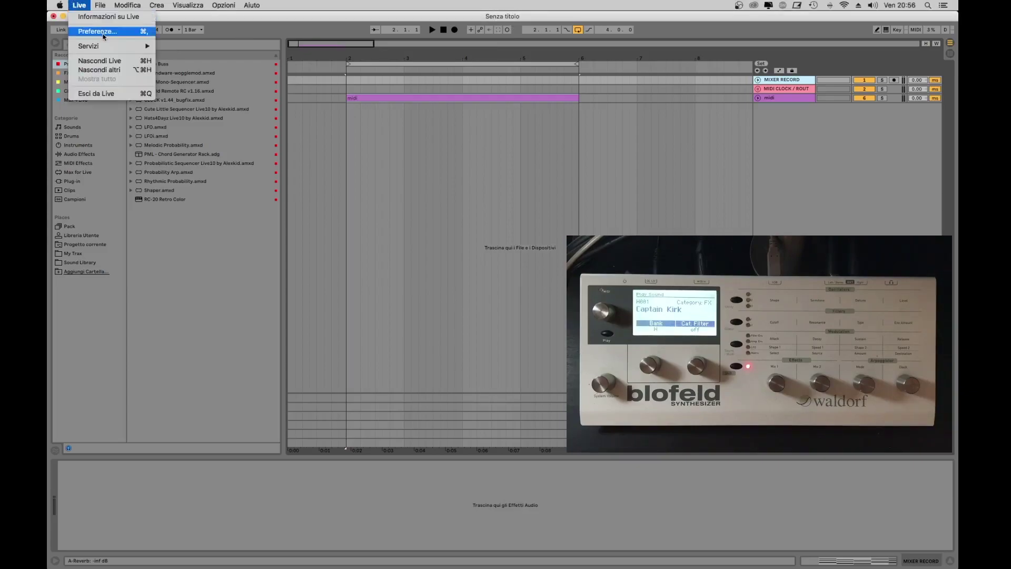
left_click(95, 32)
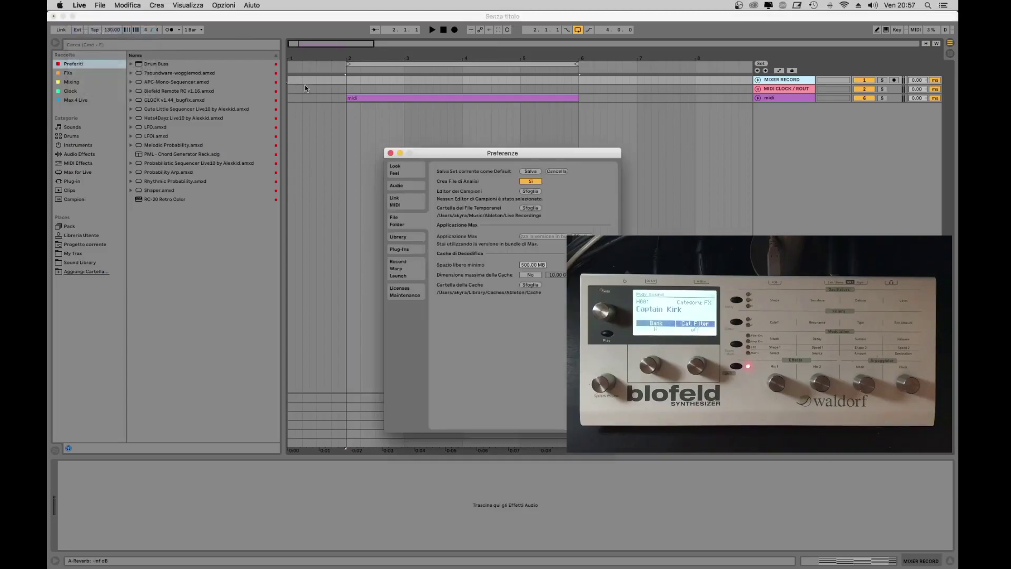
left_click(400, 197)
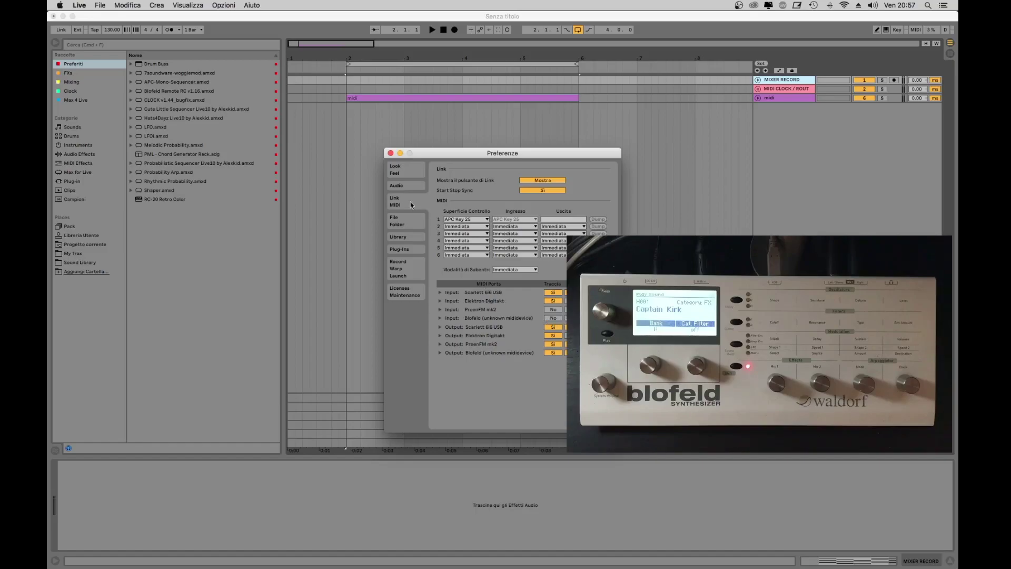
left_click(390, 153)
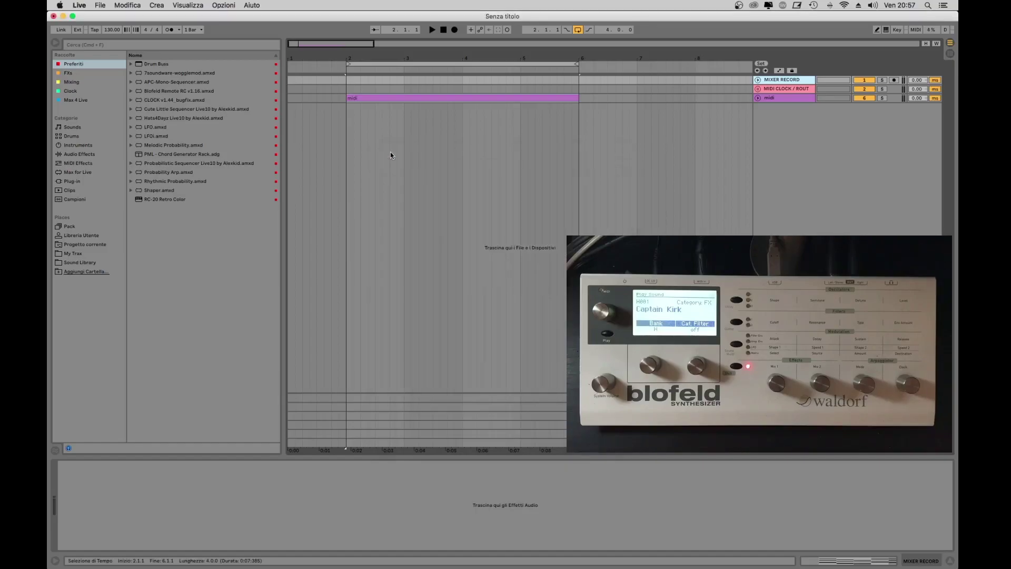
Insert a new MIDI track below MIXER RECORD and load the Blofeld Remote RC v1.16 device onto it.
right_click(774, 80)
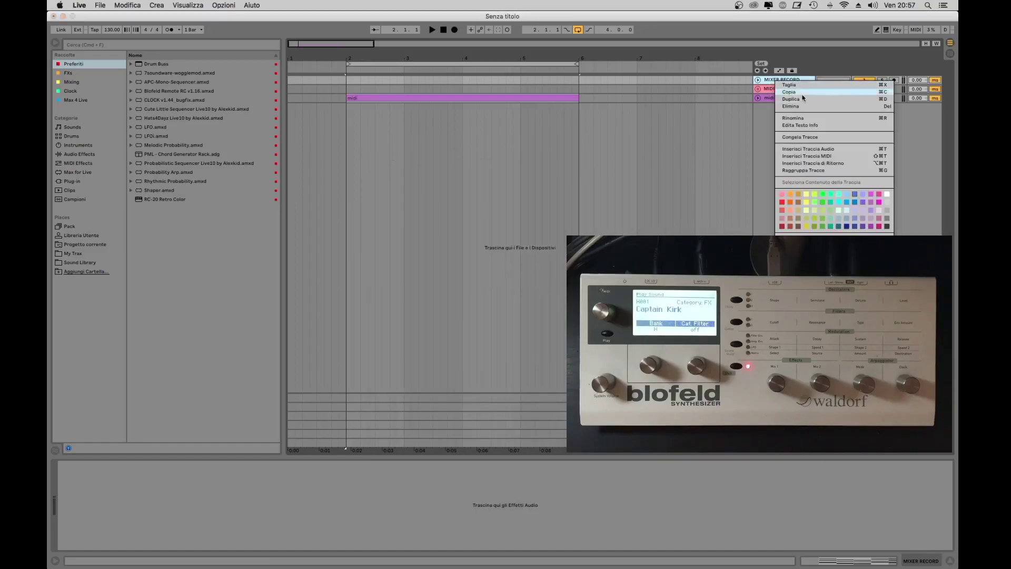
left_click(815, 156)
left_click(187, 92)
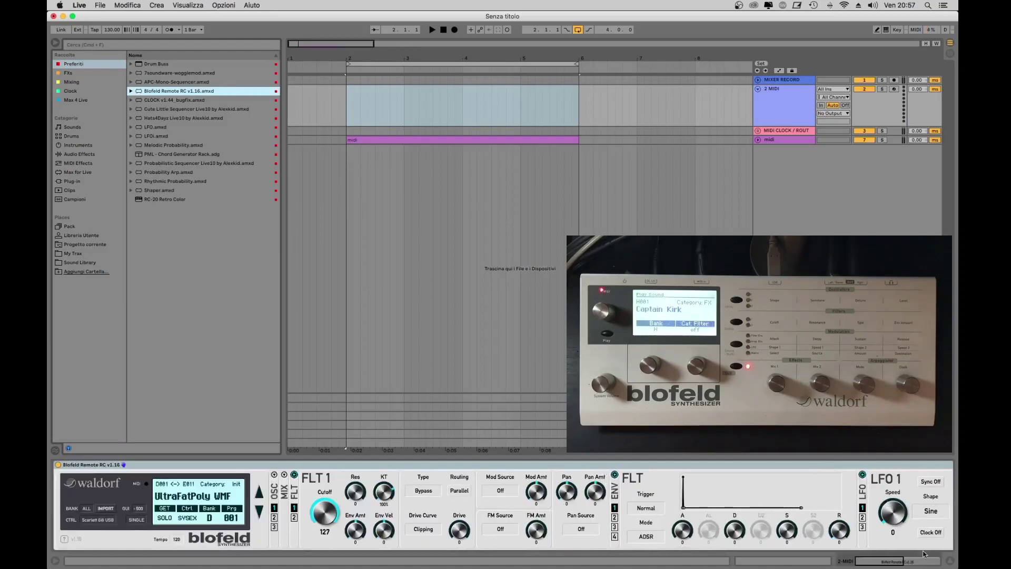
Add an External Instrument to the new MIDI track and send its MIDI to Blofeld (unknown mididevice) on Ch. 15.
left_click(78, 144)
left_click(165, 100)
double_click(165, 100)
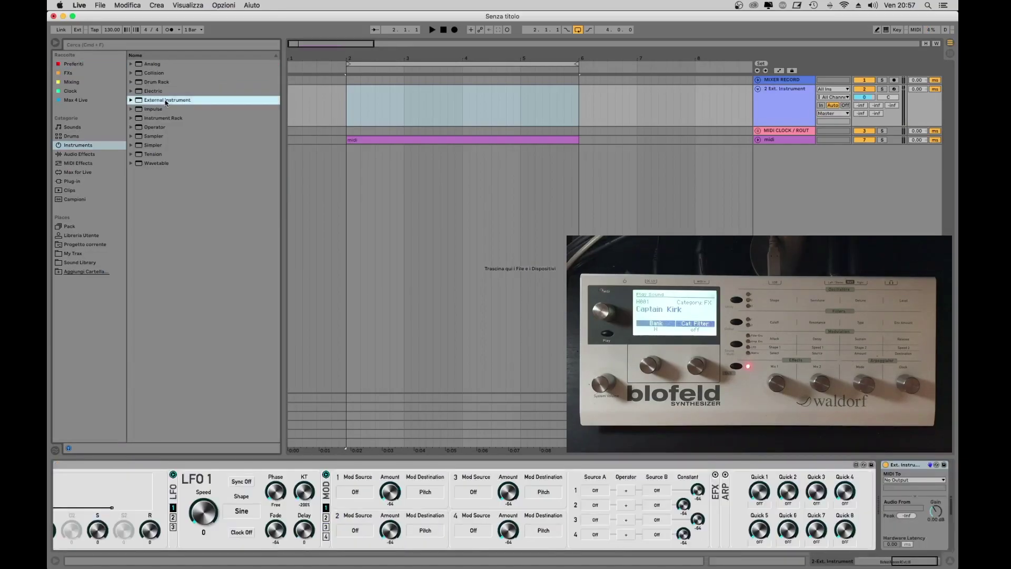
left_click(909, 480)
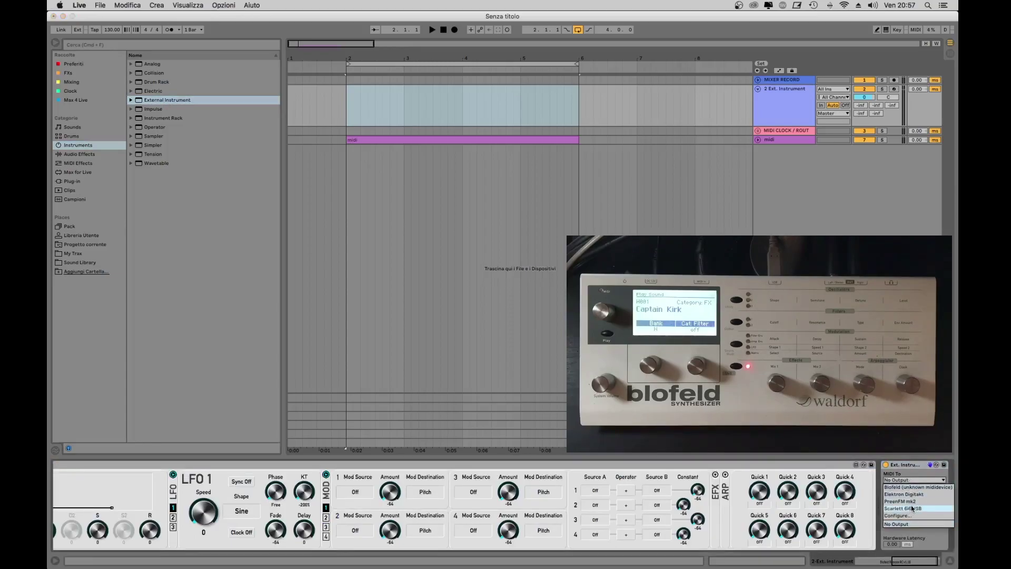
left_click(914, 488)
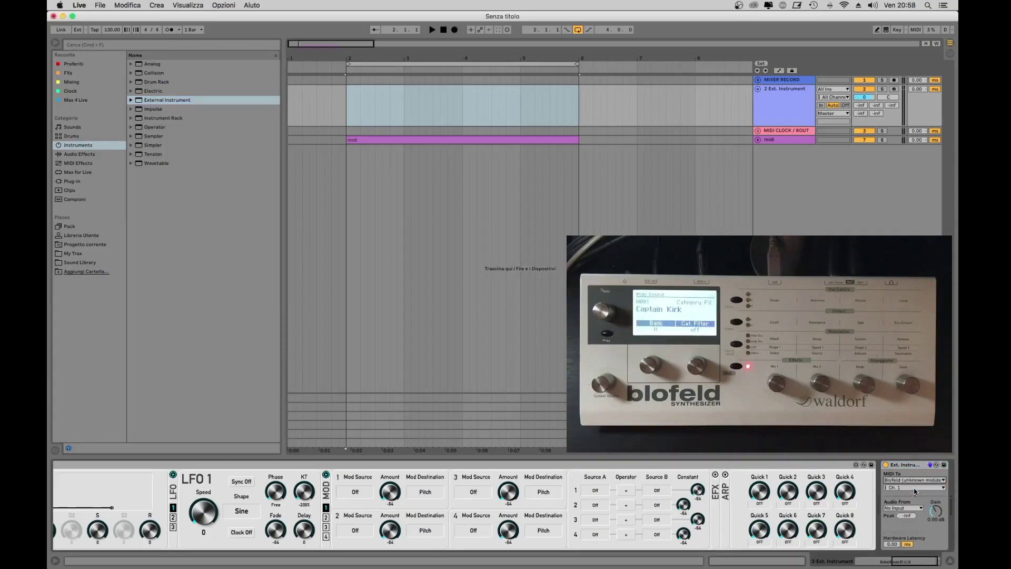
left_click(914, 489)
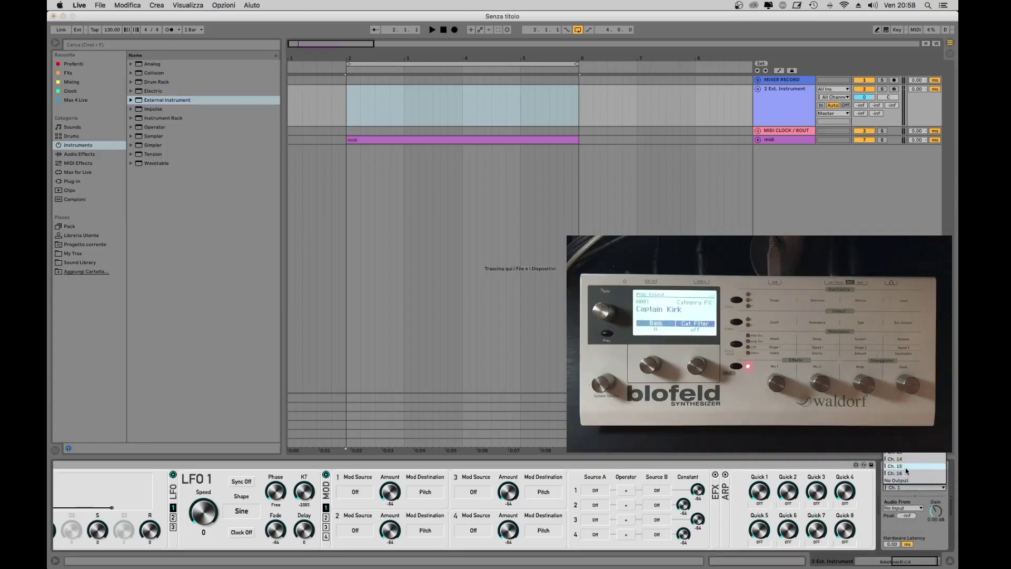
left_click(906, 468)
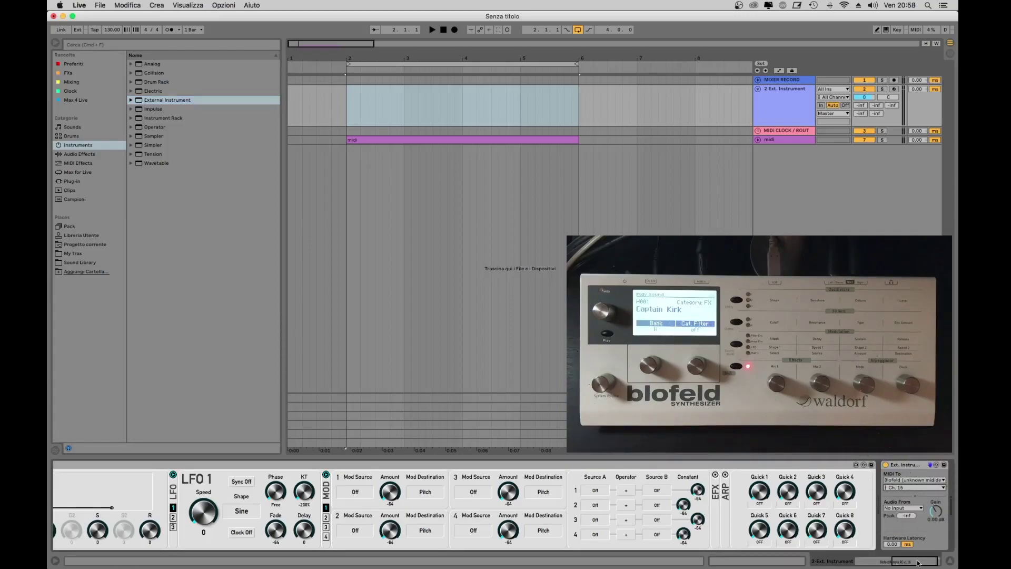
Set the Blofeld Remote's CTRL port to Blofeld and start importing the sounds with BANK set to ALL.
left_click_drag(914, 562, 877, 562)
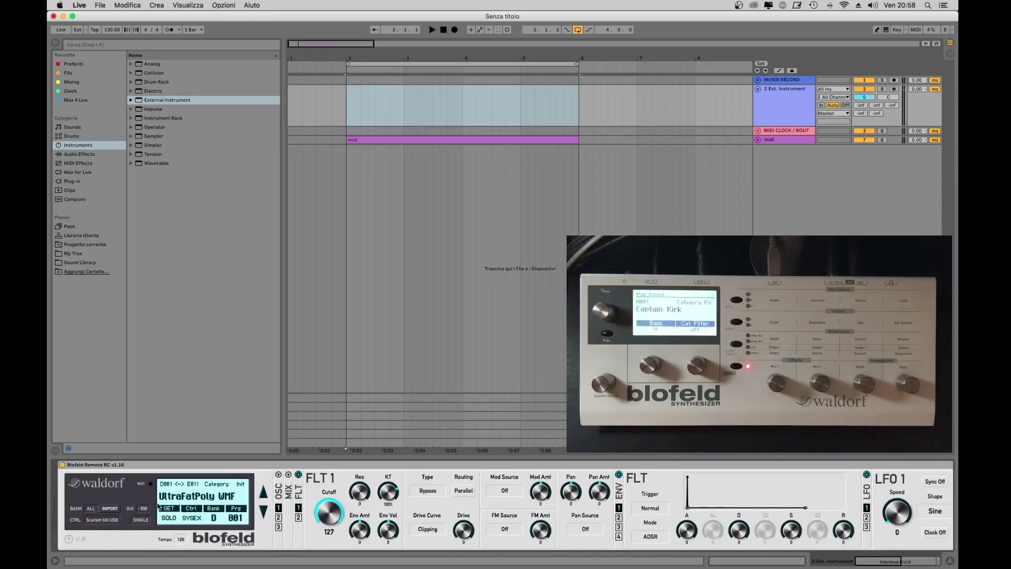
left_click(92, 522)
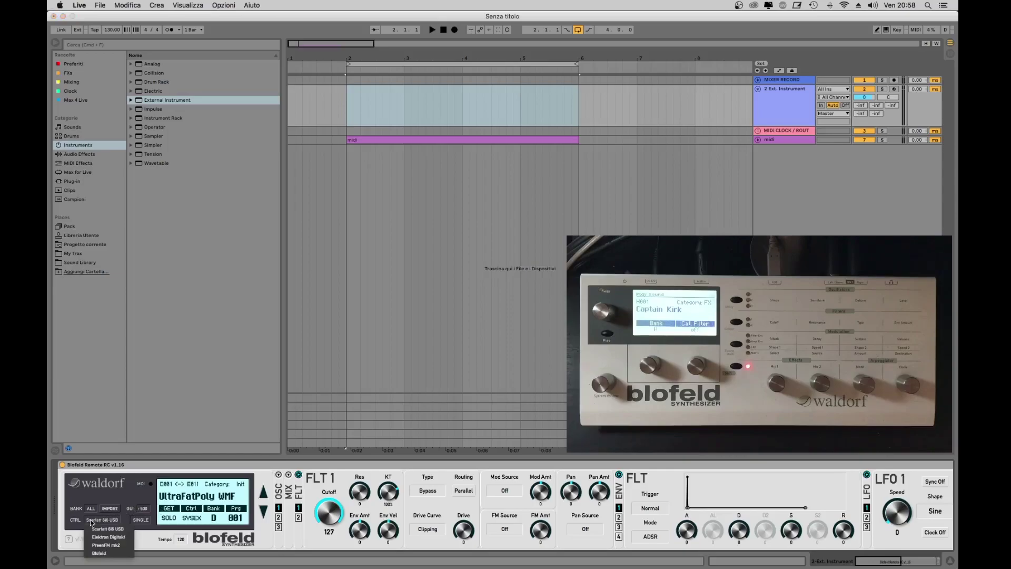
left_click(99, 553)
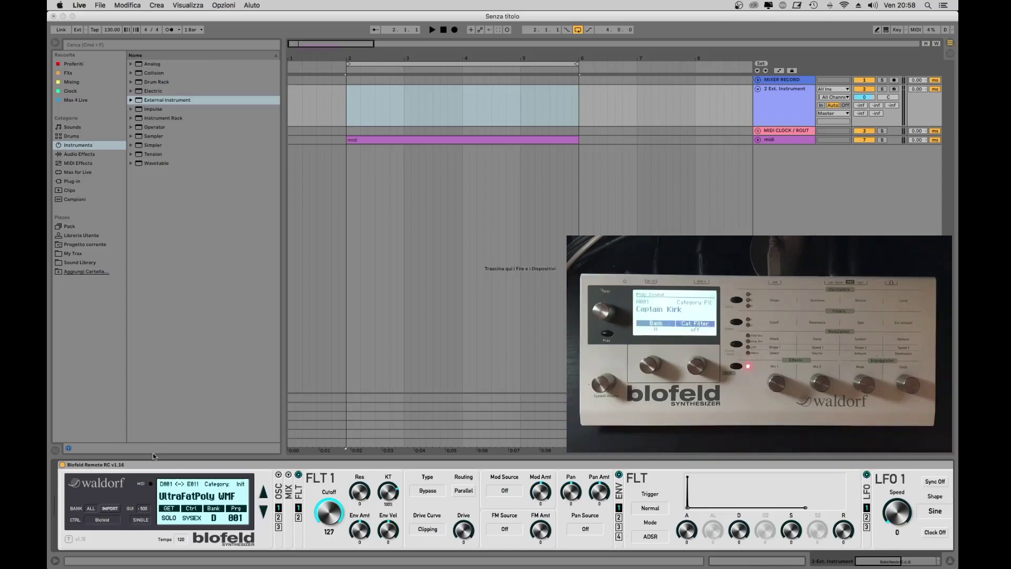
left_click(113, 509)
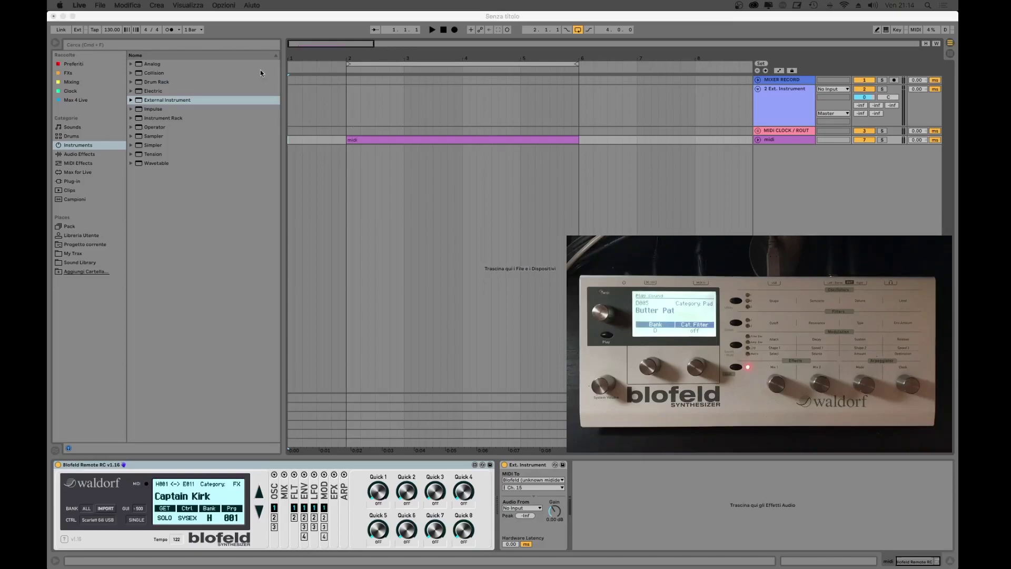
Switch the Blofeld Remote's Ctrl mode to MIDI CC.
left_click(265, 22)
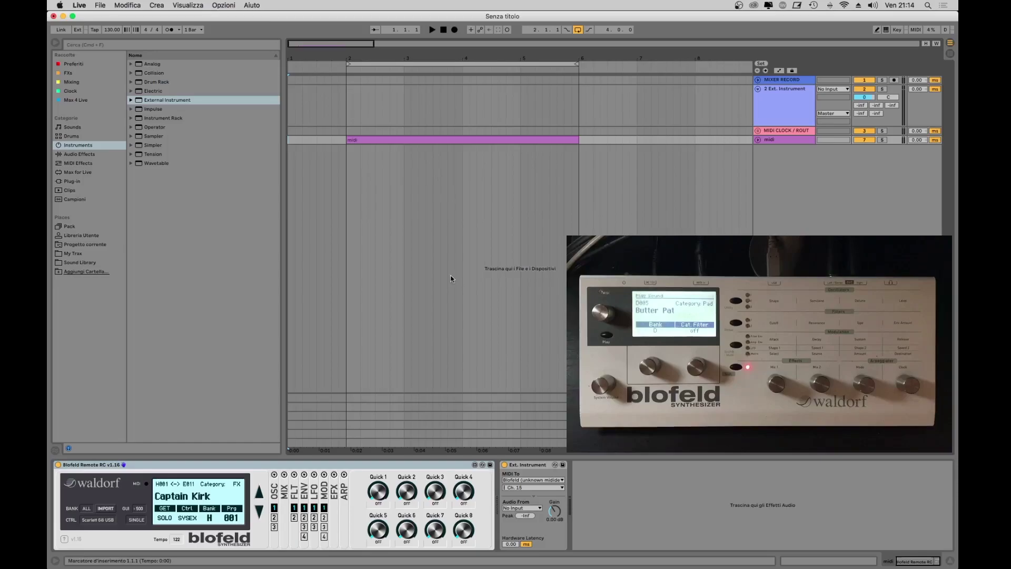
left_click(147, 469)
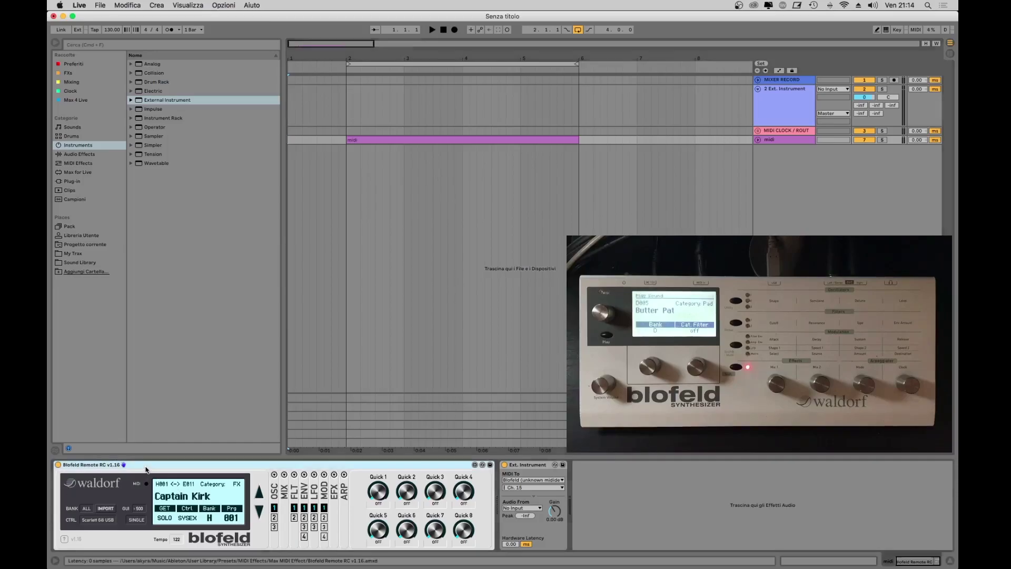
left_click(189, 519)
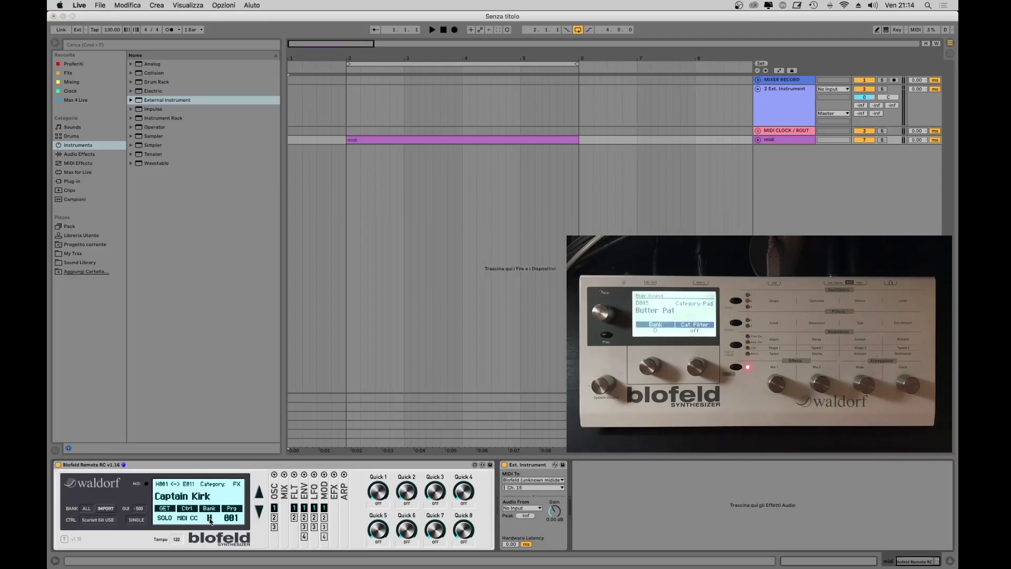
Check the Blofeld Remote's bank list and step through the programs to load D128, Wide Saw Pad S.
left_click(210, 518)
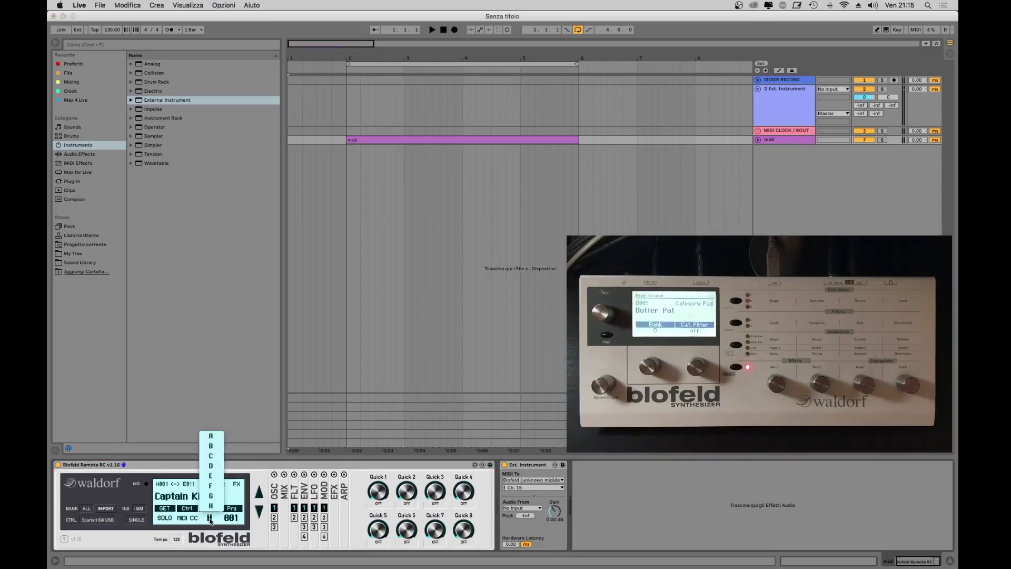
left_click(210, 519)
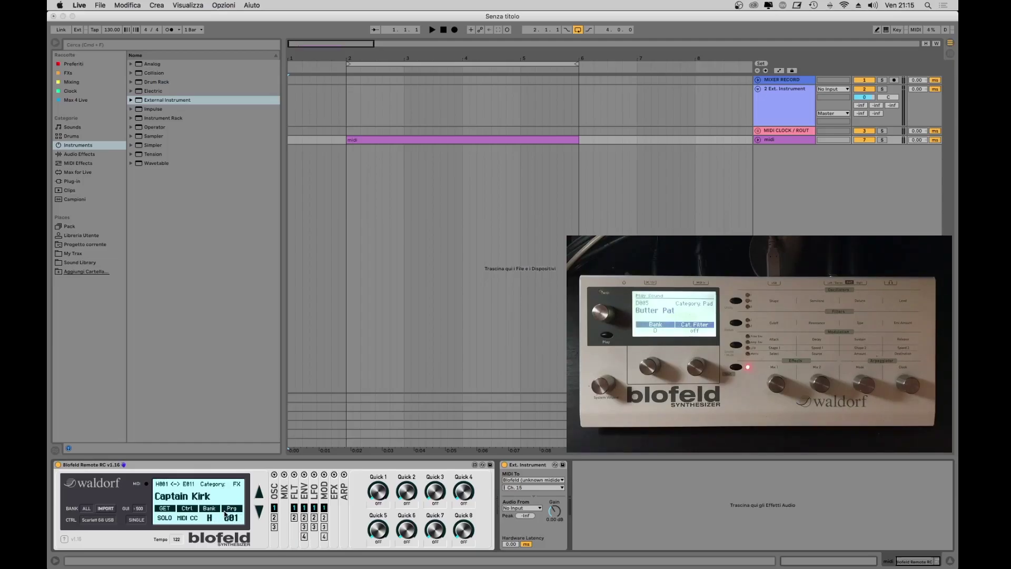
left_click(257, 511)
left_click(259, 492)
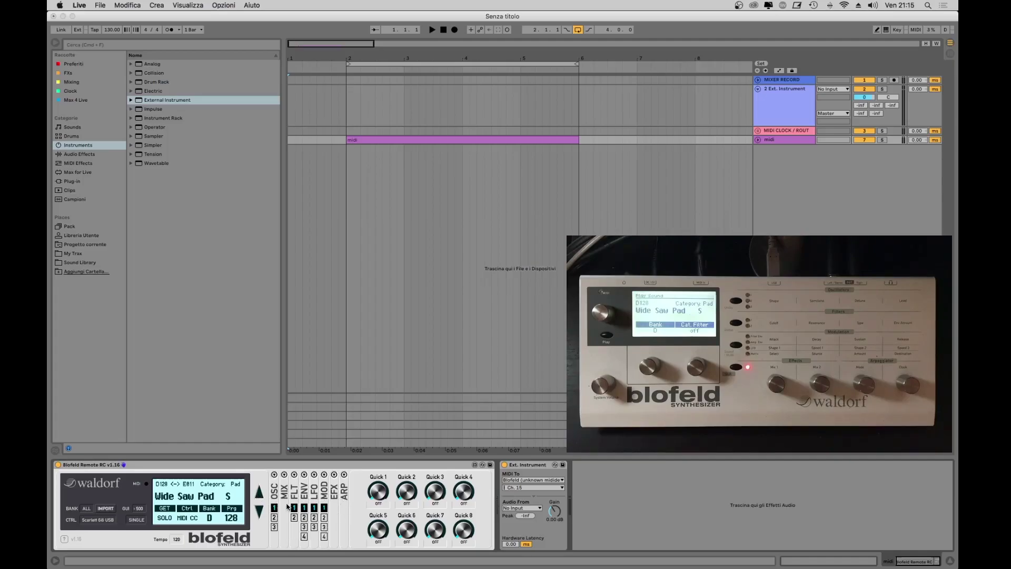
Examine the oscillator parameter pages and the MIX section of the Blofeld Remote, collapsing MIX when finished.
left_click(323, 507)
left_click(274, 493)
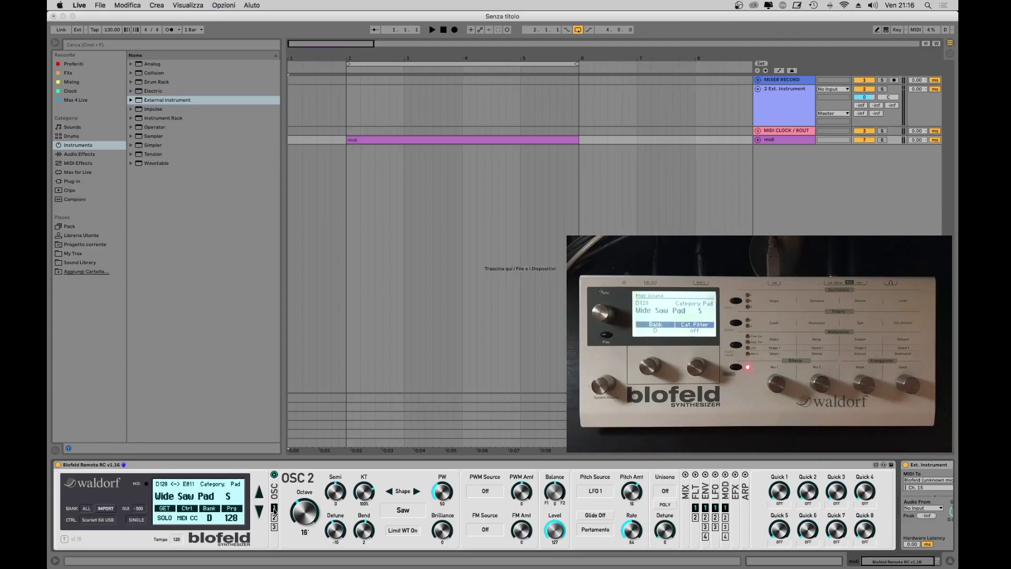
left_click(274, 509)
left_click(275, 518)
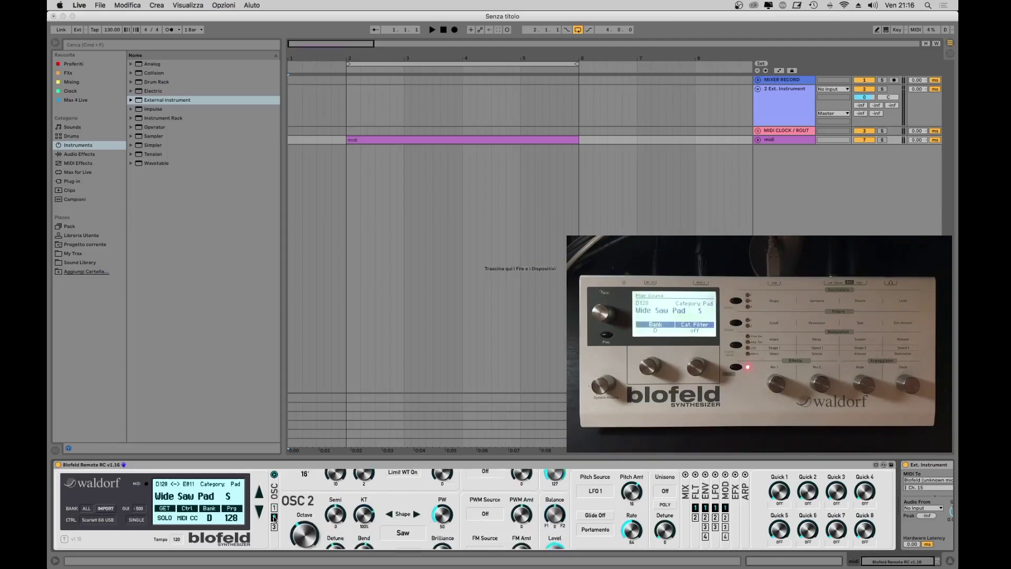
scroll(274, 516, "up", 3)
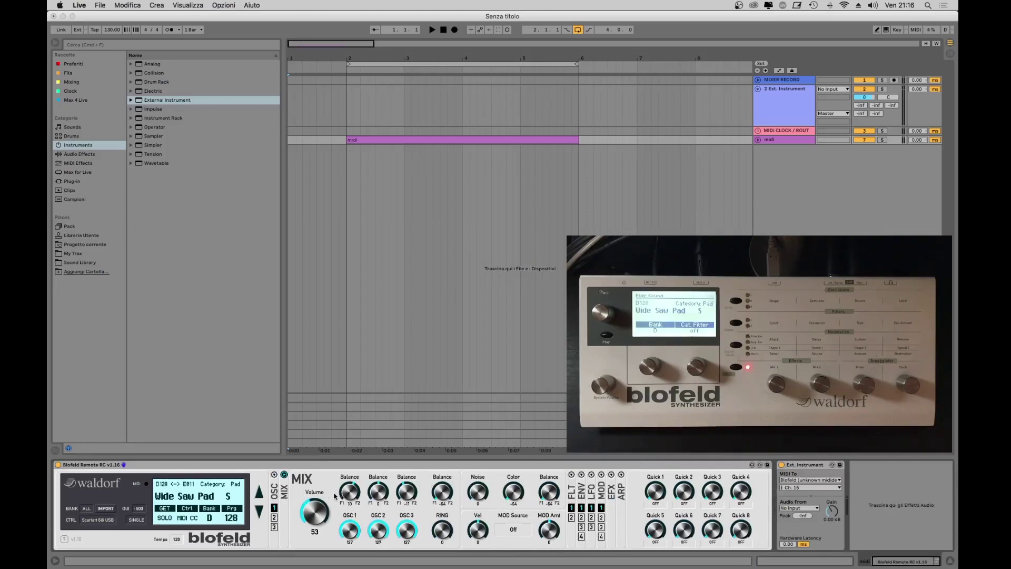
left_click(286, 495)
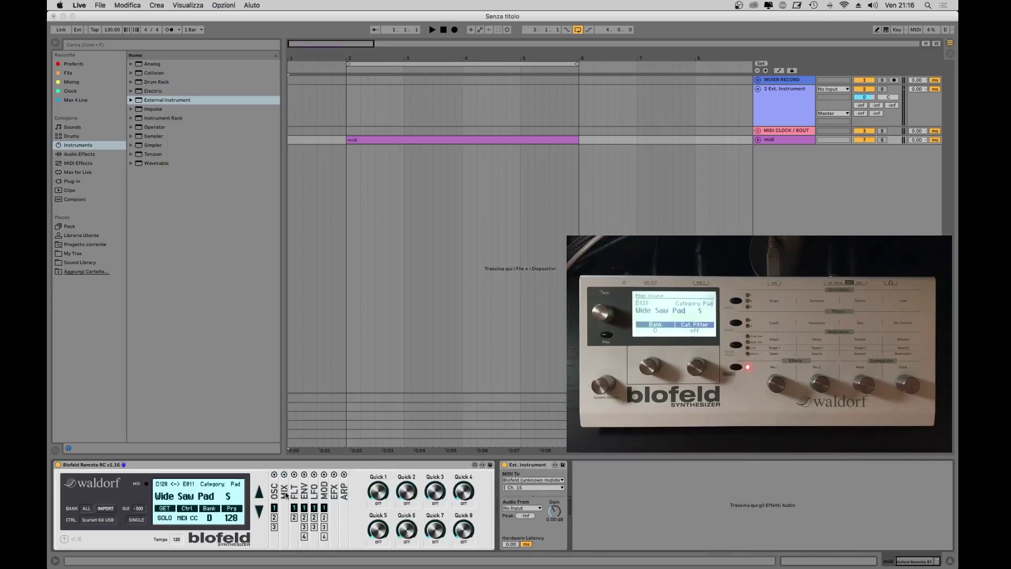
Expand the FLT section, examine the parameters of both filters, and collapse the section again.
left_click(295, 495)
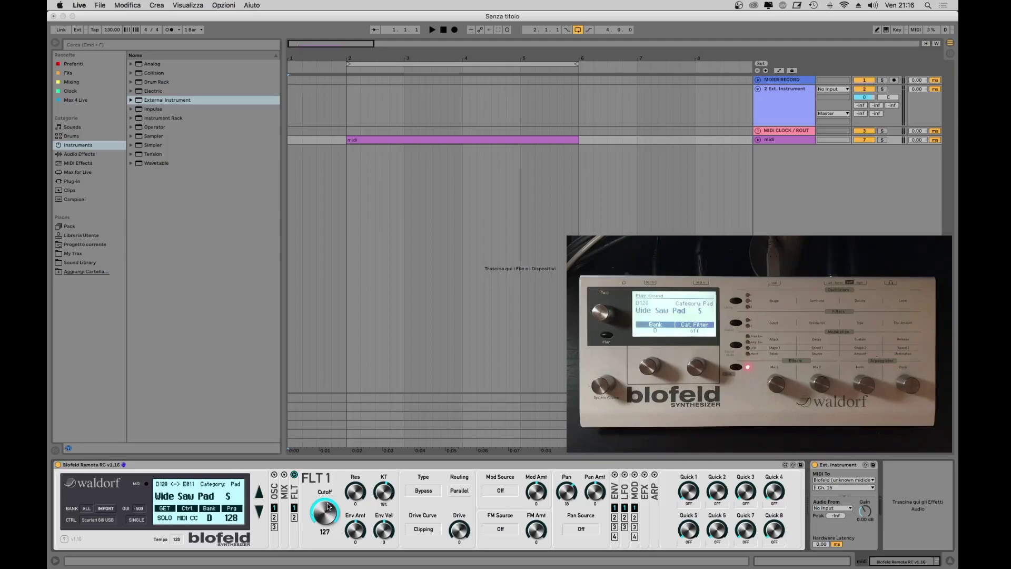
left_click(295, 518)
left_click(295, 508)
left_click(295, 493)
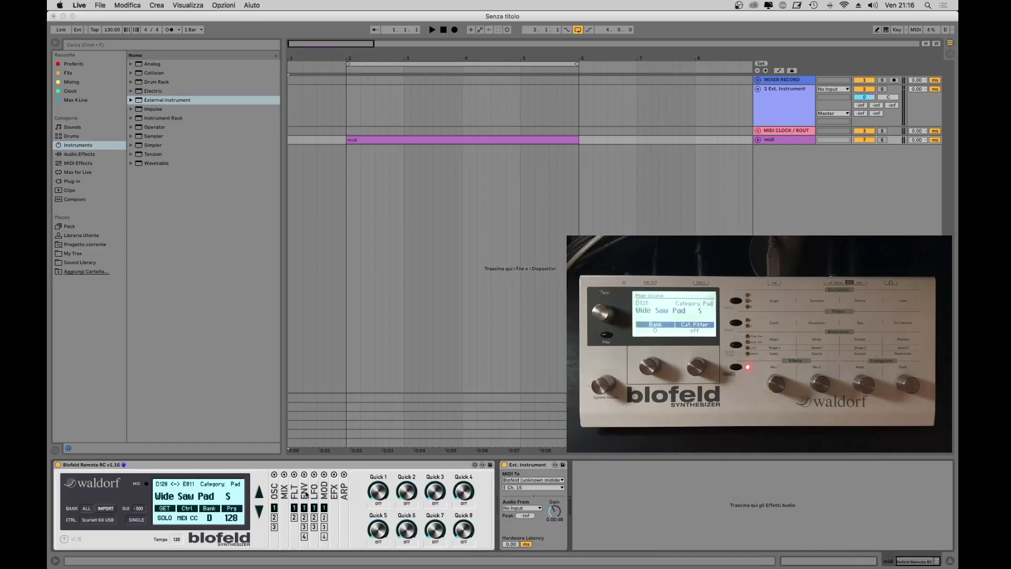
Expand the ENV section, examine the filter, amp and two additional envelopes, and collapse the section again.
left_click(305, 493)
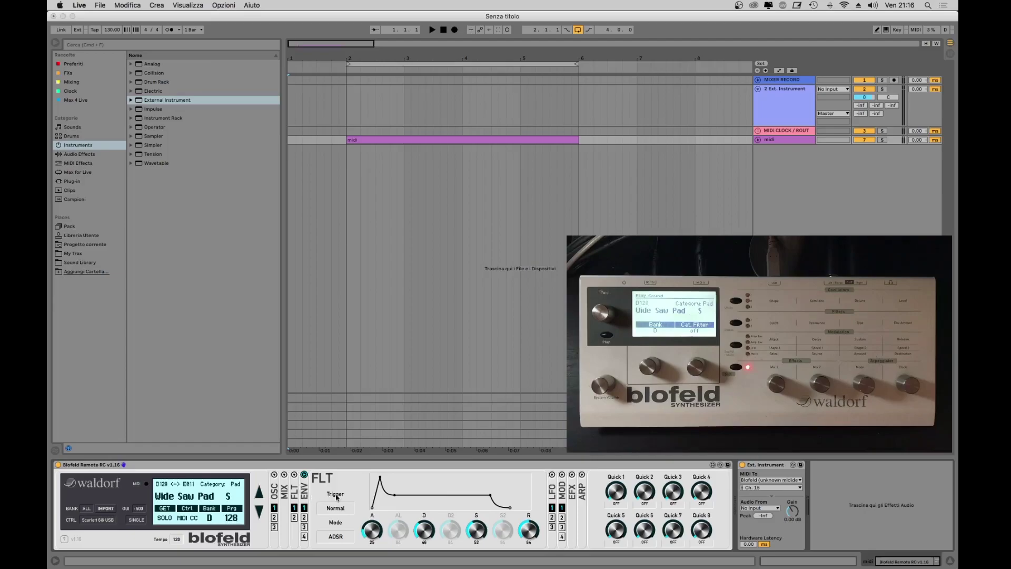
left_click(304, 518)
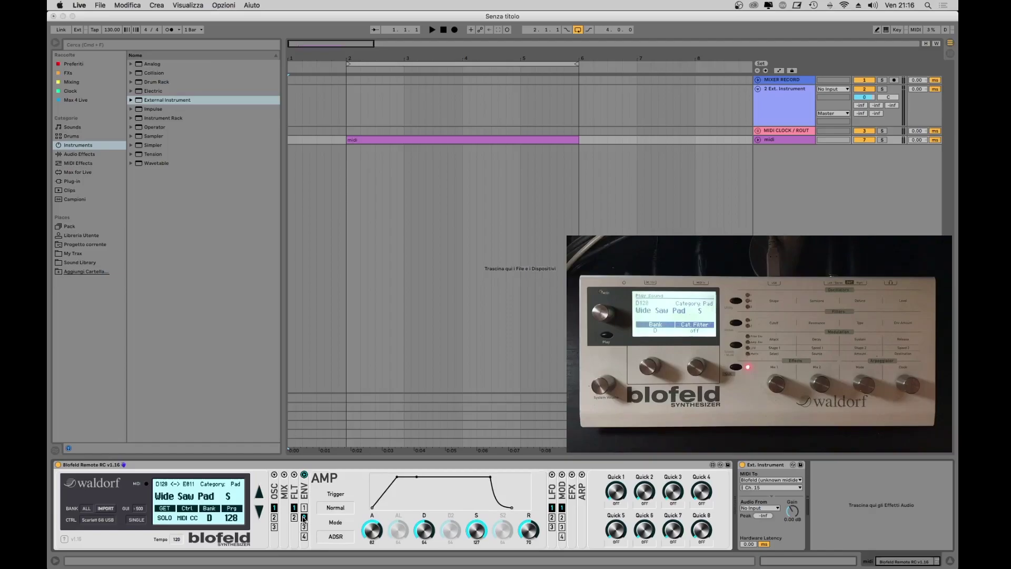
left_click(303, 526)
left_click(303, 536)
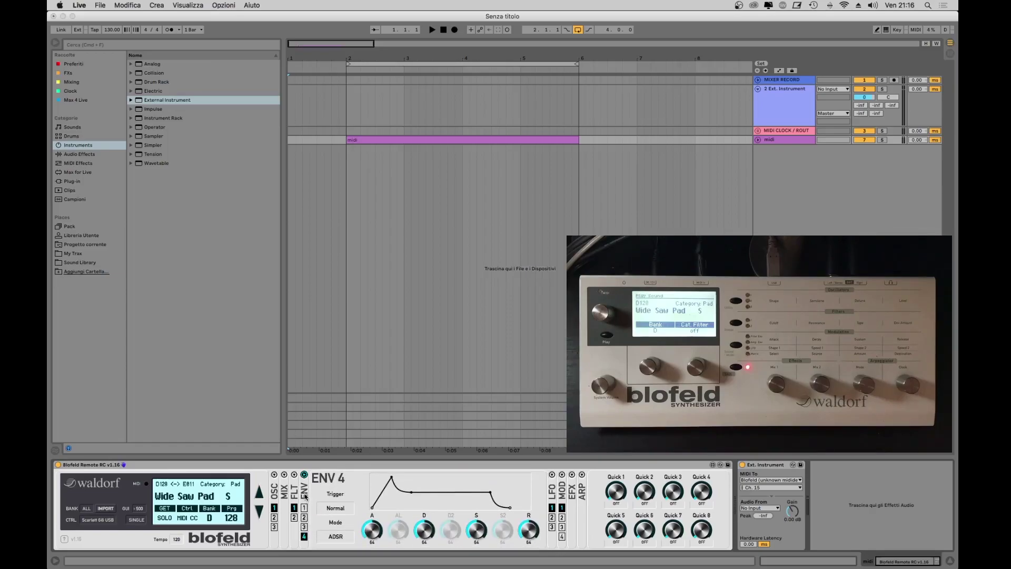
left_click(305, 494)
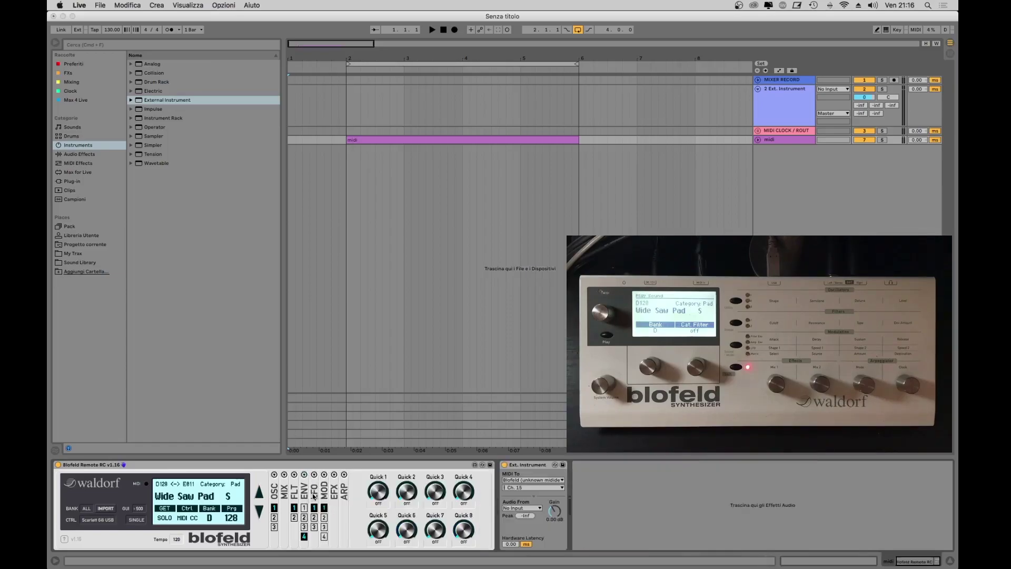
Expand the LFO section of the Blofeld Remote, examine the parameters of the LFOs, and collapse the section again.
left_click(313, 495)
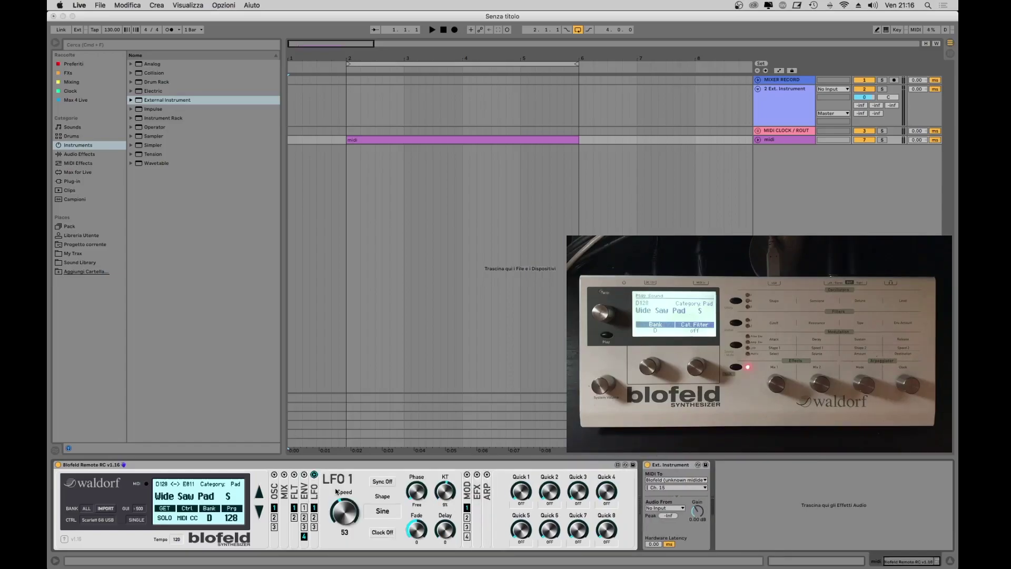
left_click(314, 526)
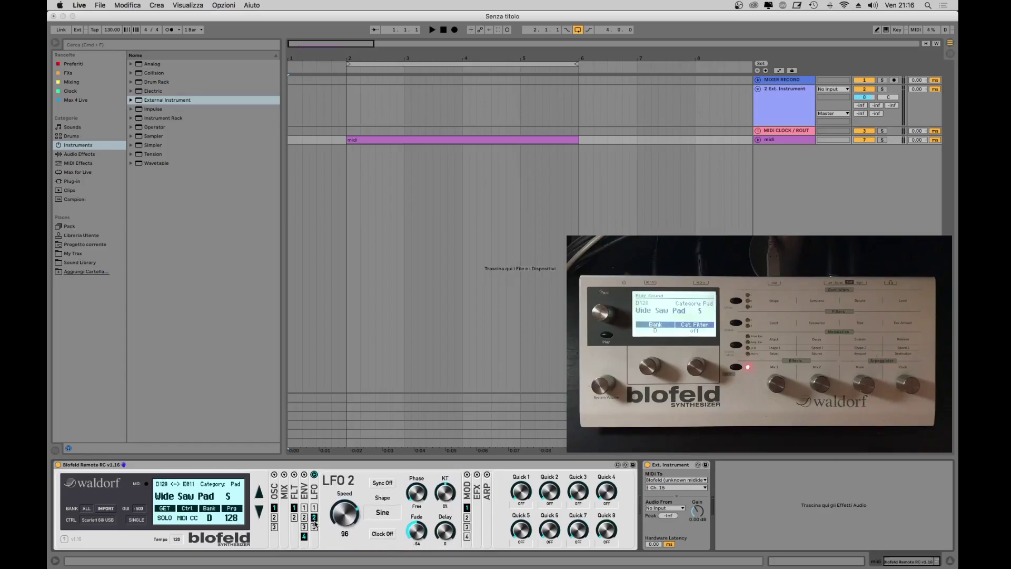
left_click(314, 508)
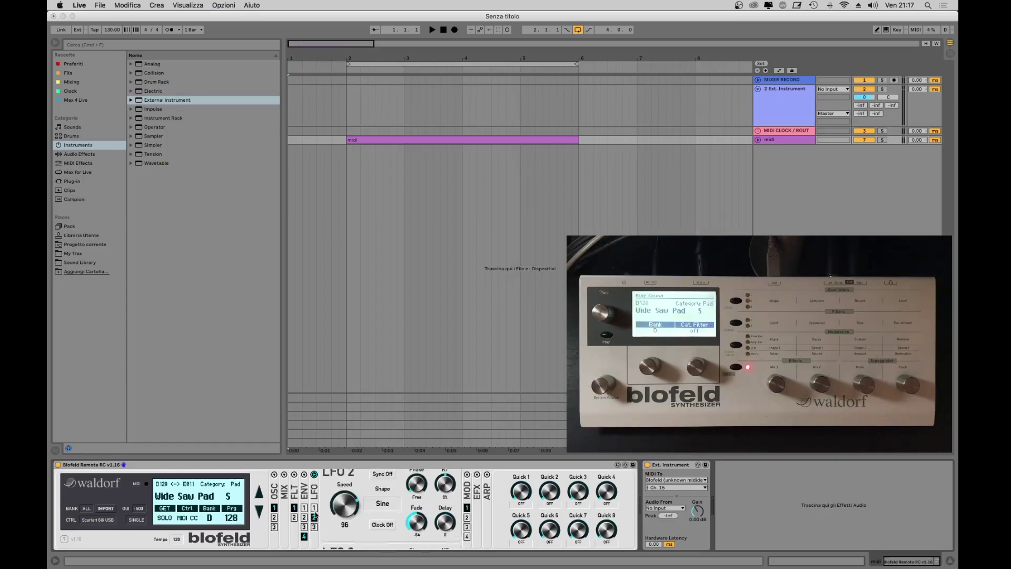
left_click(314, 493)
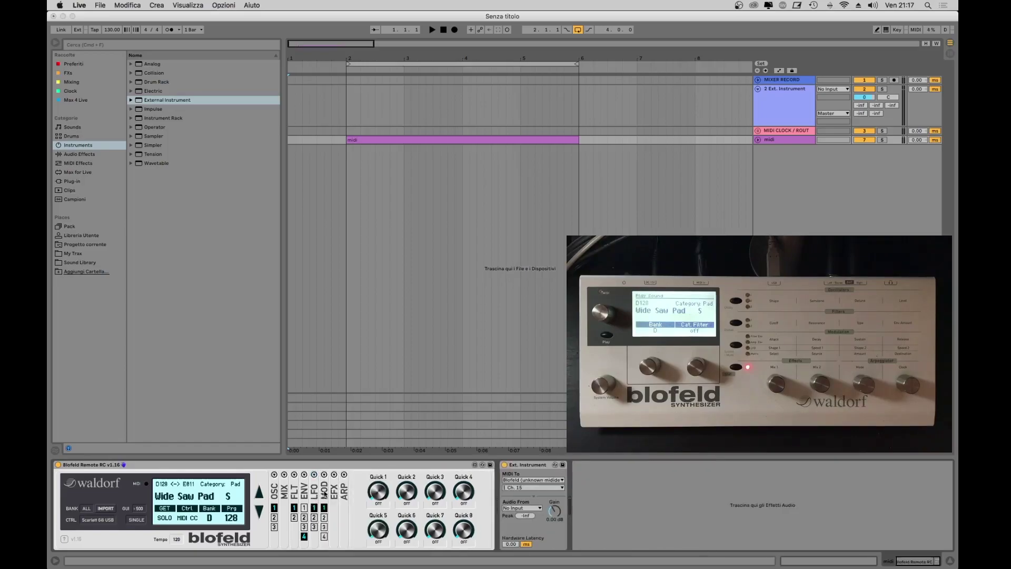
Examine the modulation matrix in the MOD section and both effects in the EFX section, collapsing each one when finished.
left_click(325, 491)
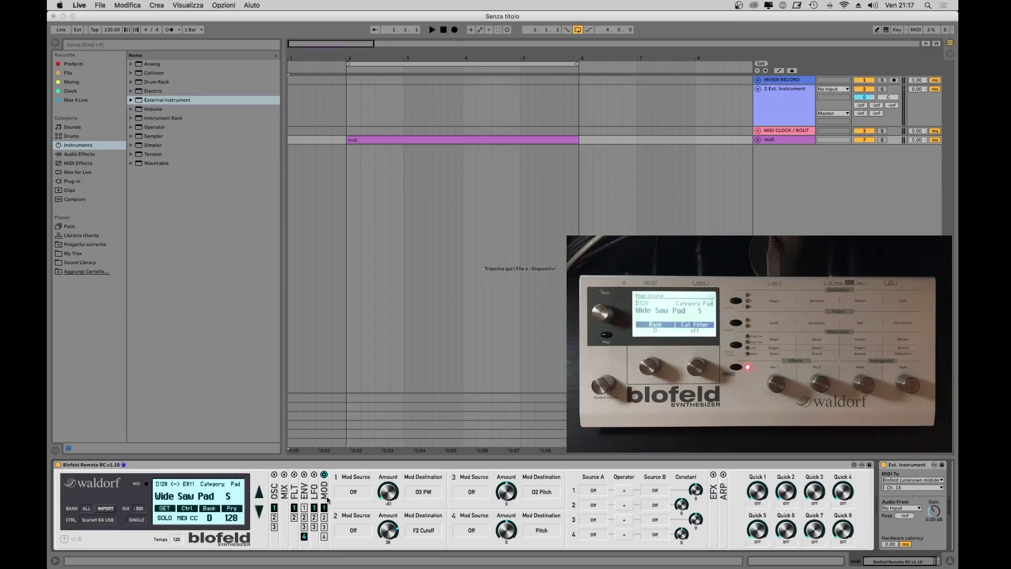
left_click(326, 495)
left_click(335, 492)
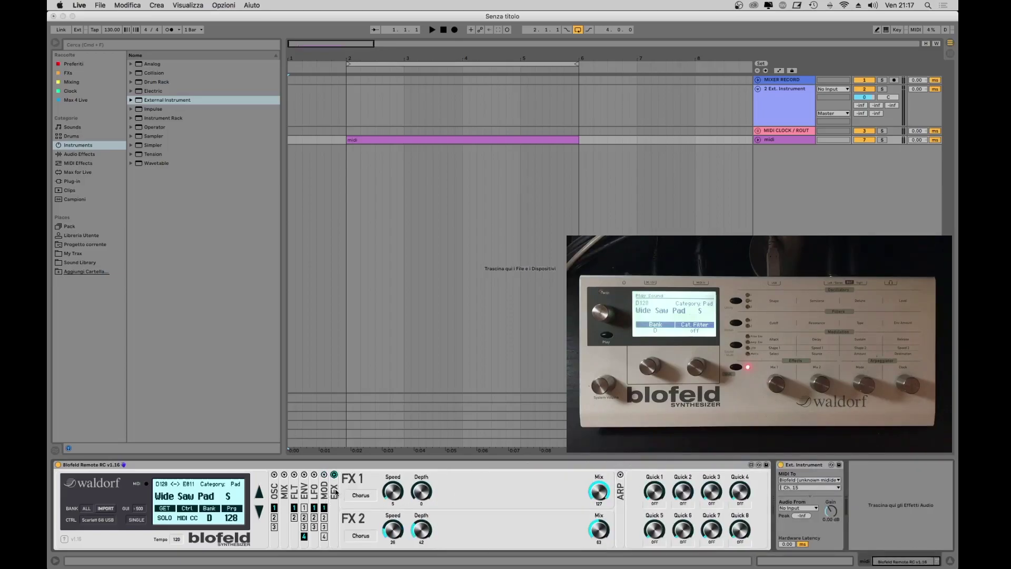
left_click(335, 491)
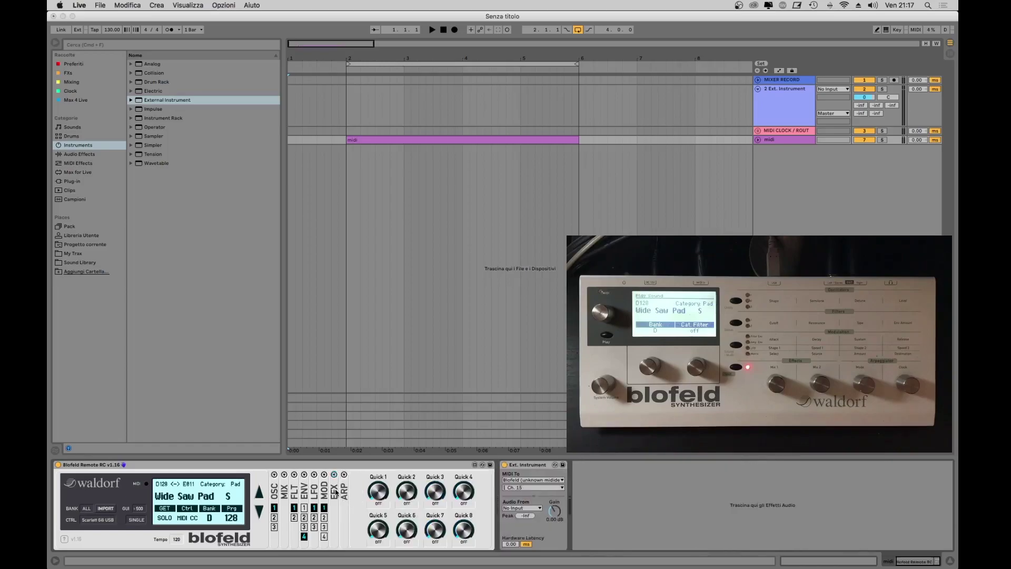
Expand the ARP section, examine the arpeggiator settings and step pattern, and collapse the section again.
left_click(345, 492)
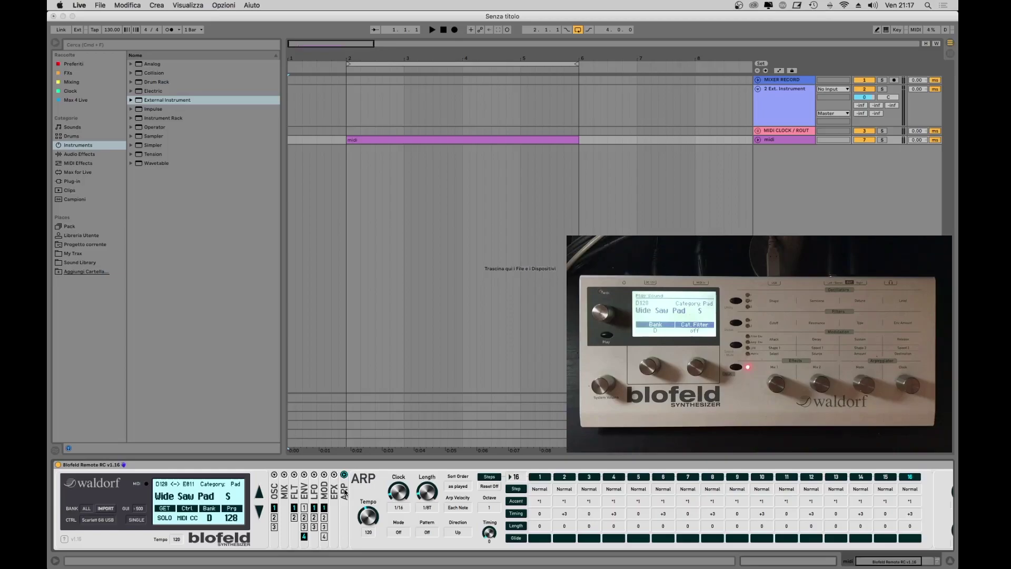
left_click(346, 491)
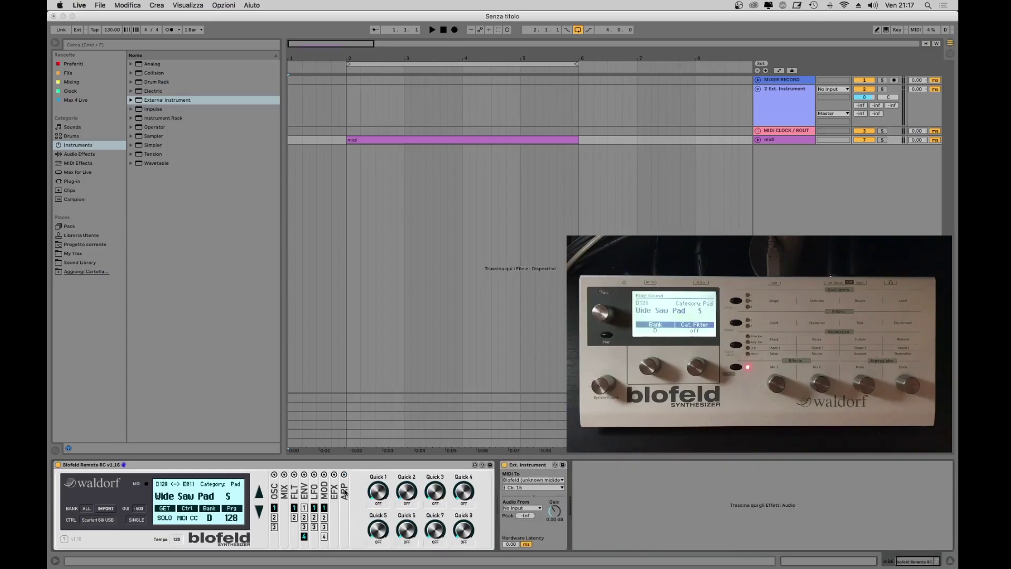
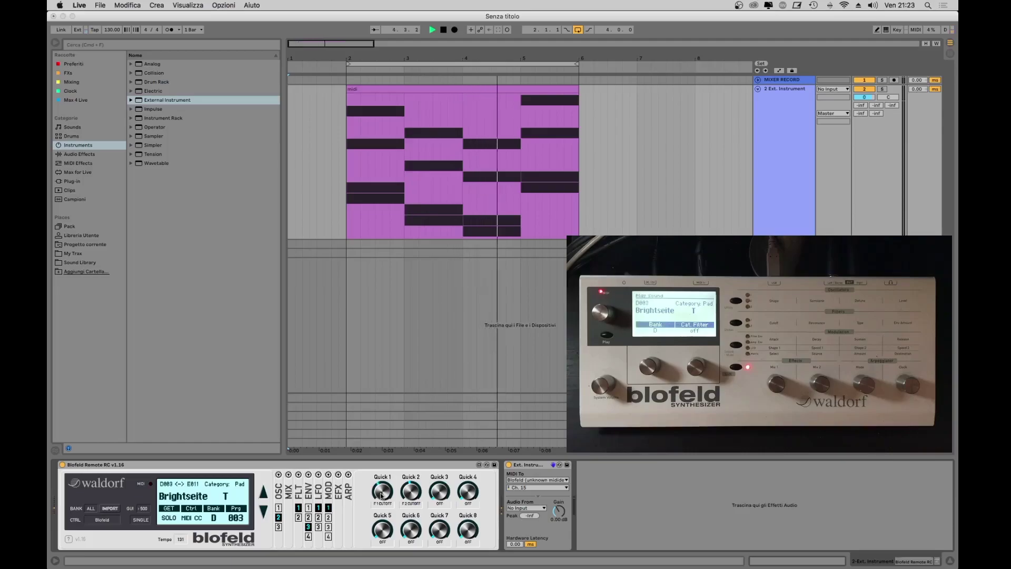
Expand the ENV section for the Brightseite patch, switch to the AMP envelope, and raise its attack to 62.
left_click(308, 474)
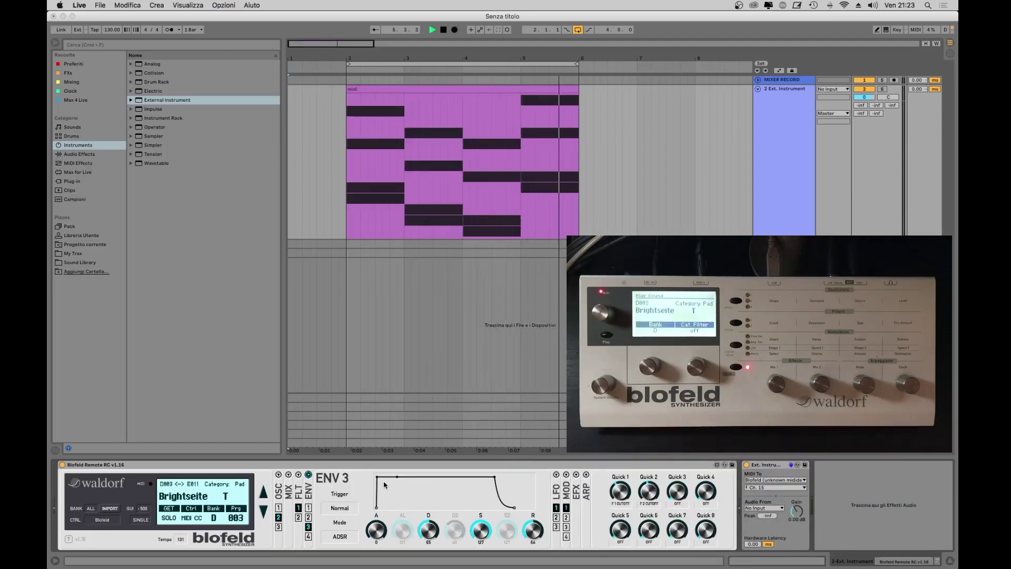
left_click_drag(376, 532, 376, 520)
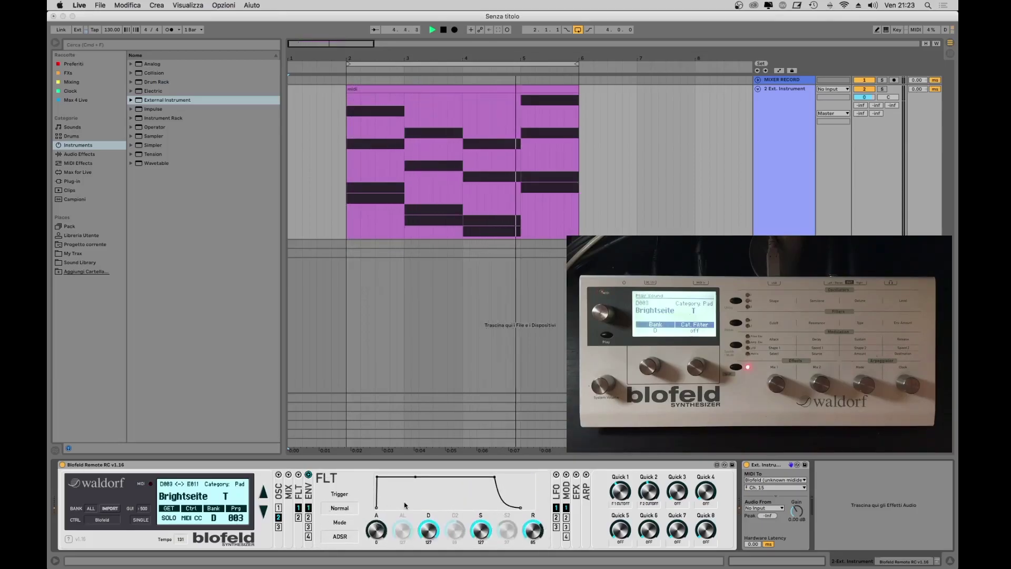
left_click(308, 518)
left_click_drag(375, 530, 375, 495)
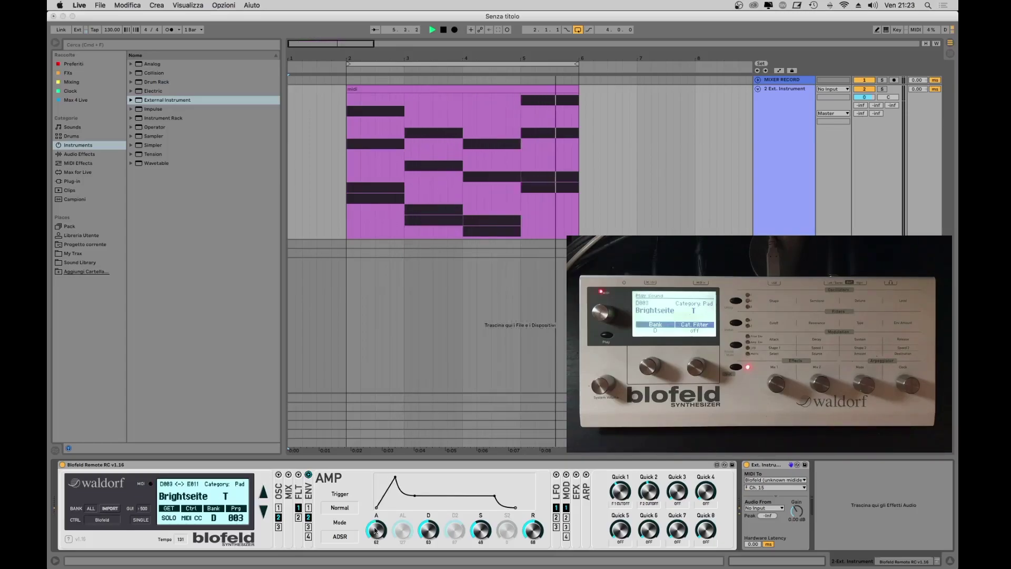